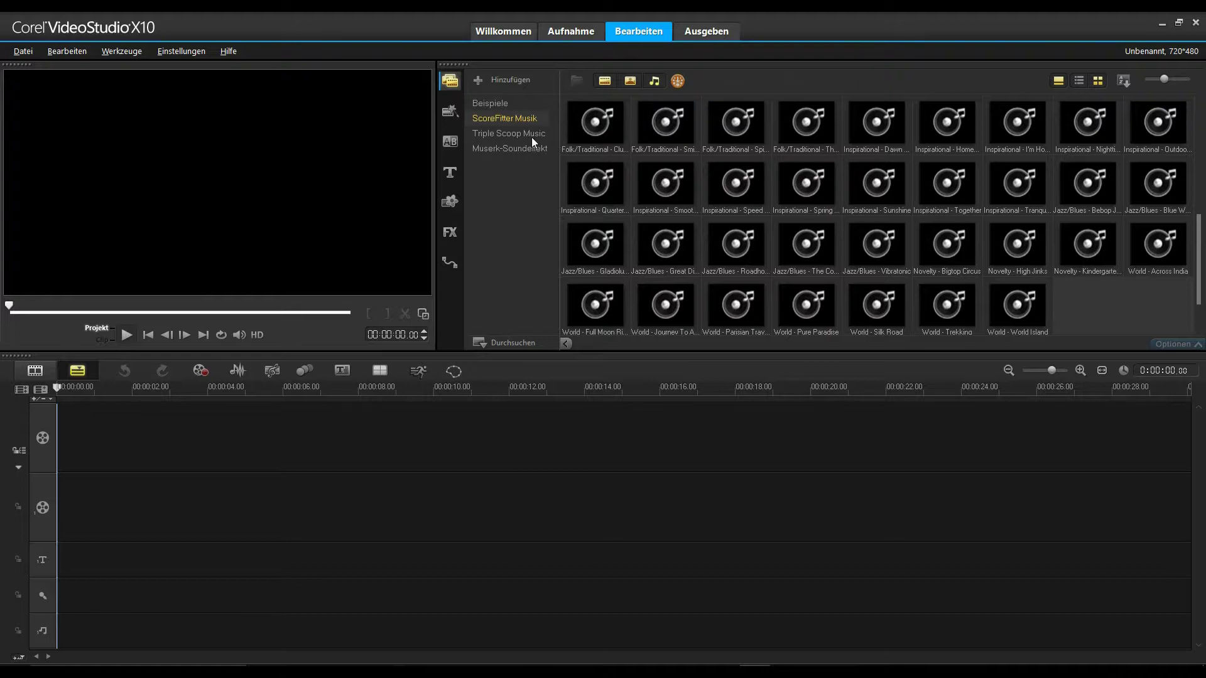
Step: Browse the Triple Scoop Music collection in the media library and view its available music categories
click(524, 135)
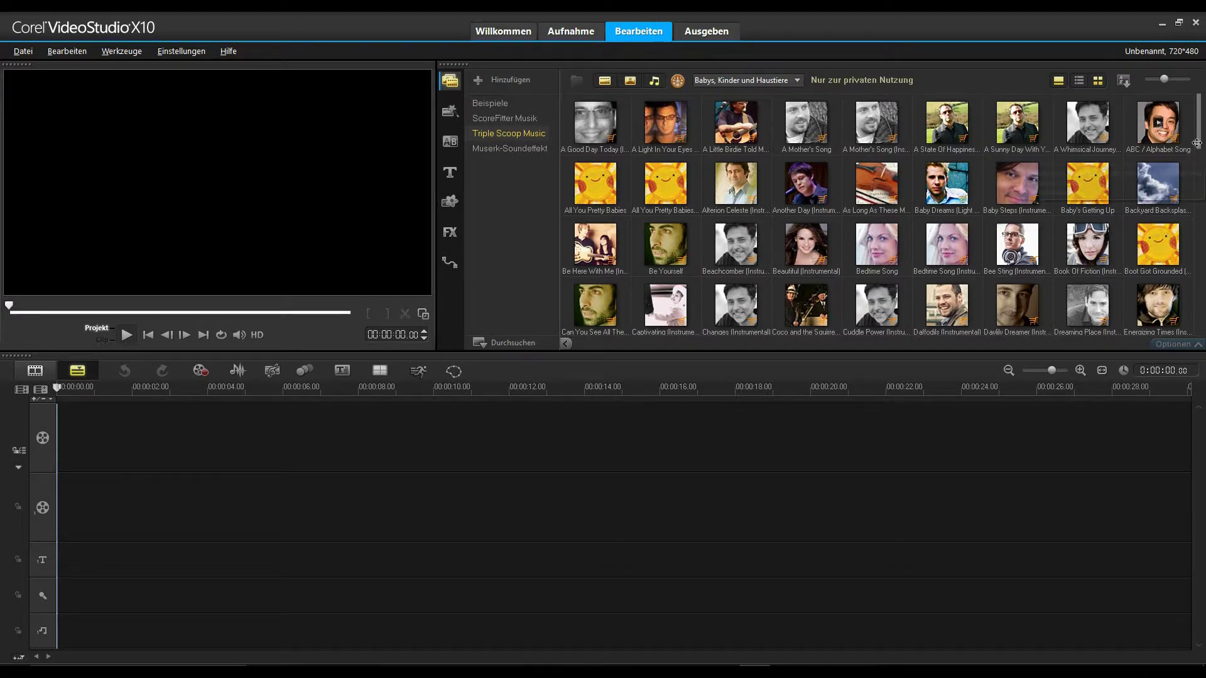
drag(1197, 144, 1198, 107)
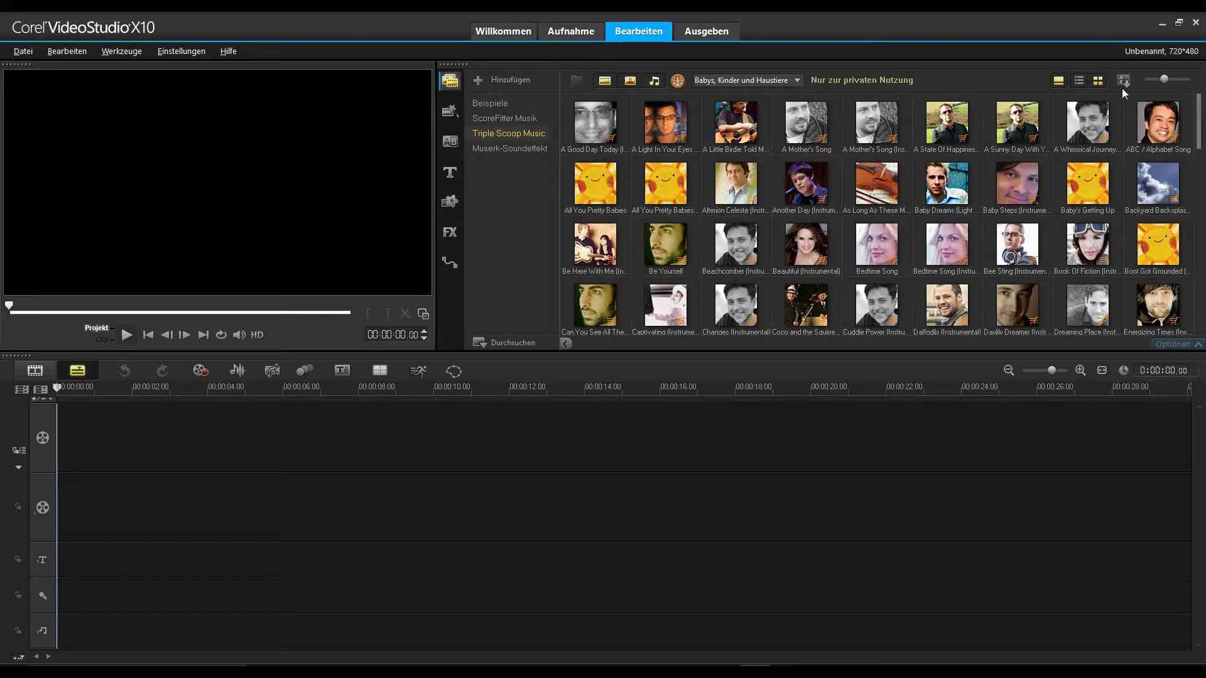
click(798, 79)
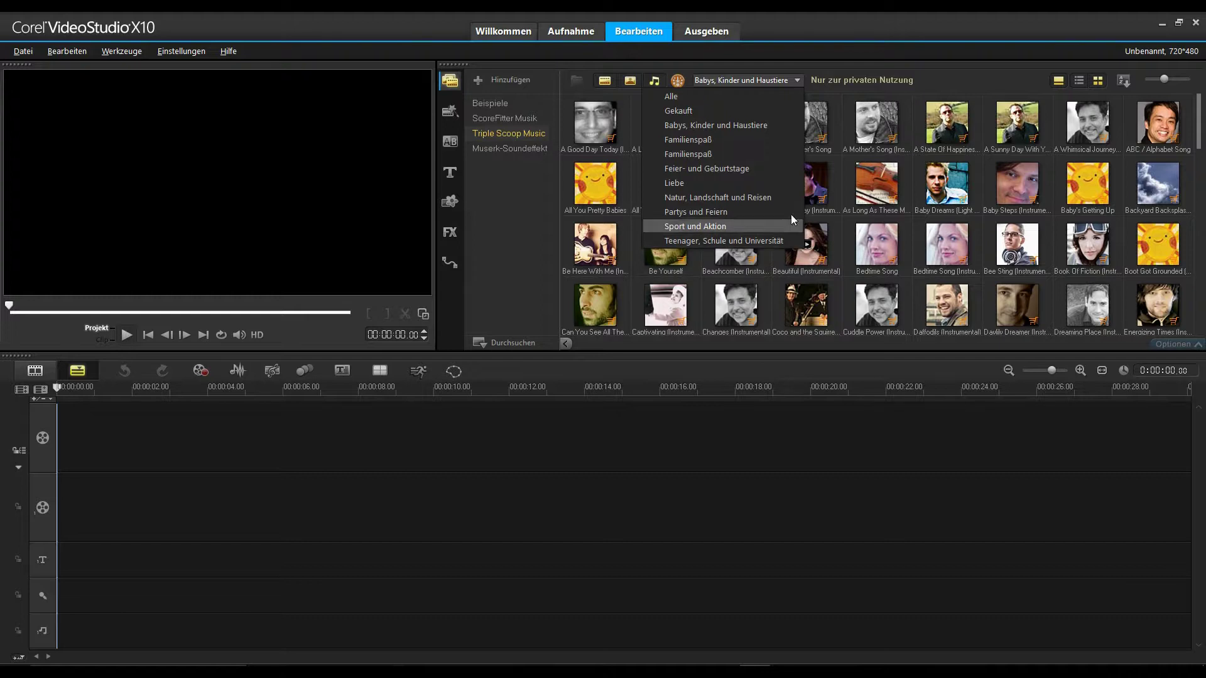
click(812, 52)
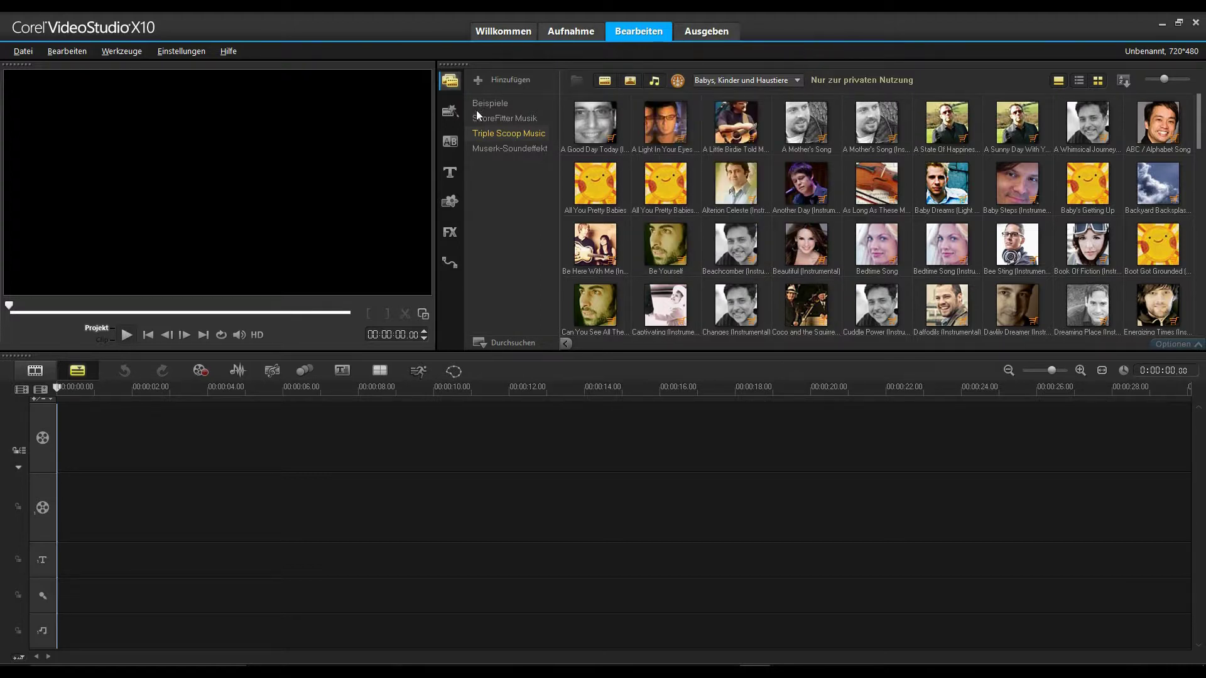
Step: View the Muserk-Soundeffekt categories and look through the Alltagsgeräusche sound effects to the end of the list
click(493, 151)
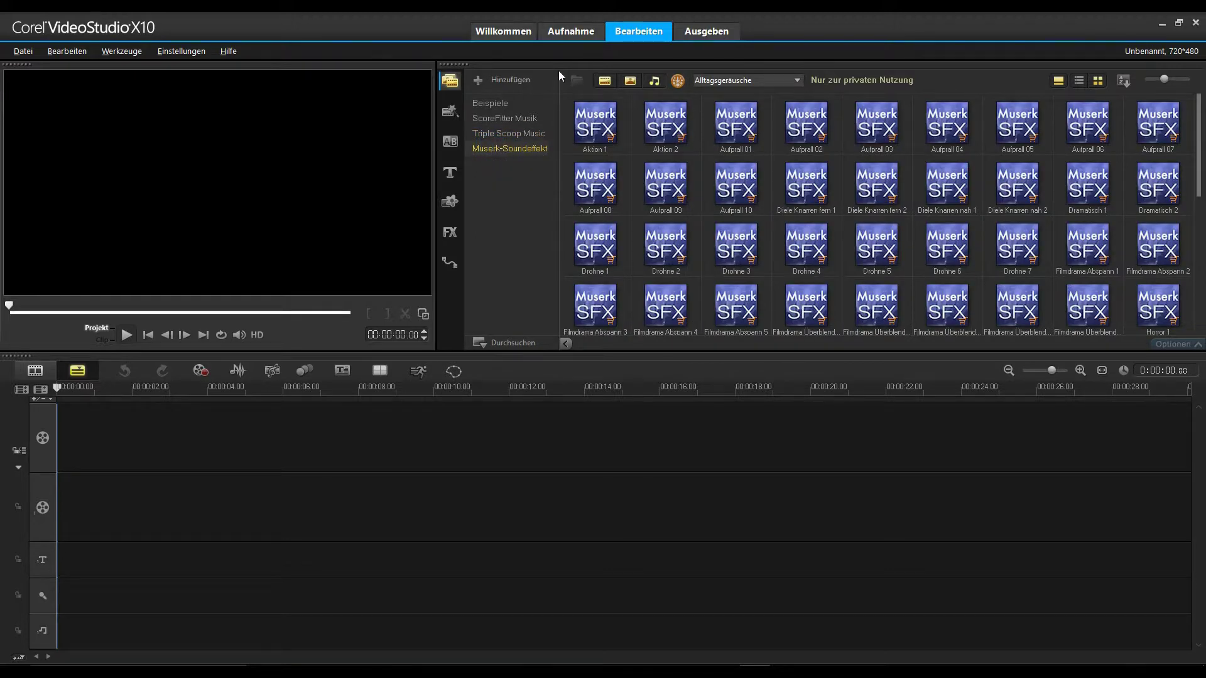
click(797, 79)
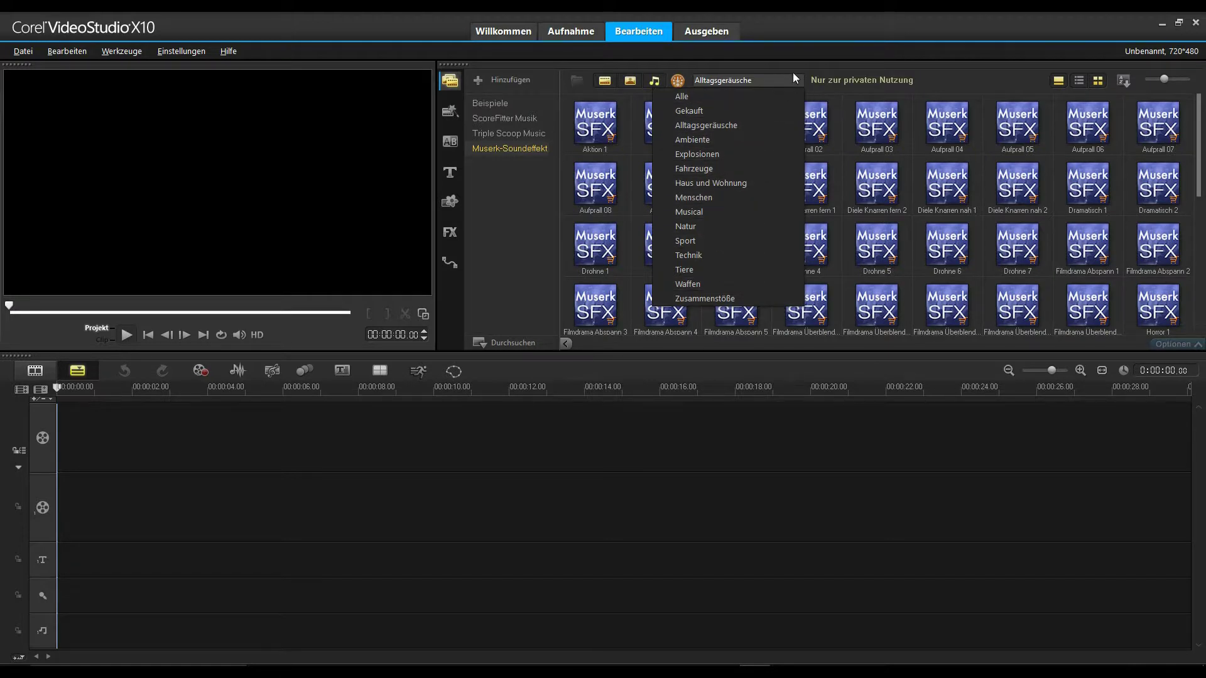
click(920, 54)
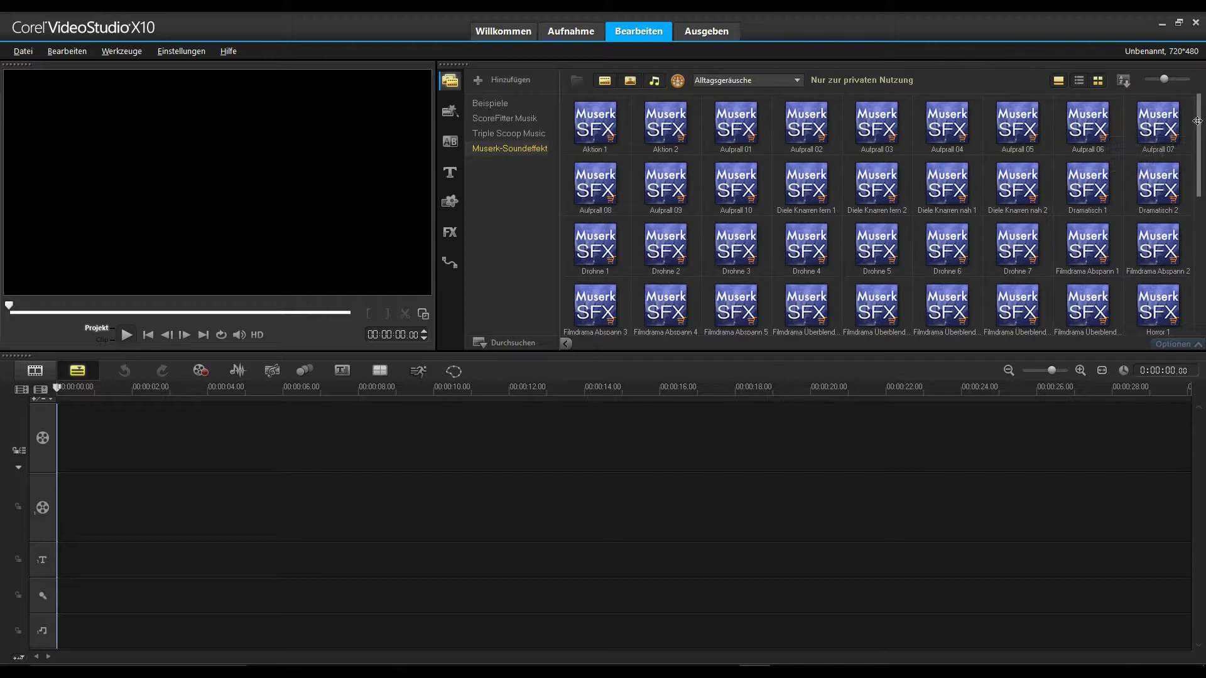
drag(1200, 121, 1200, 248)
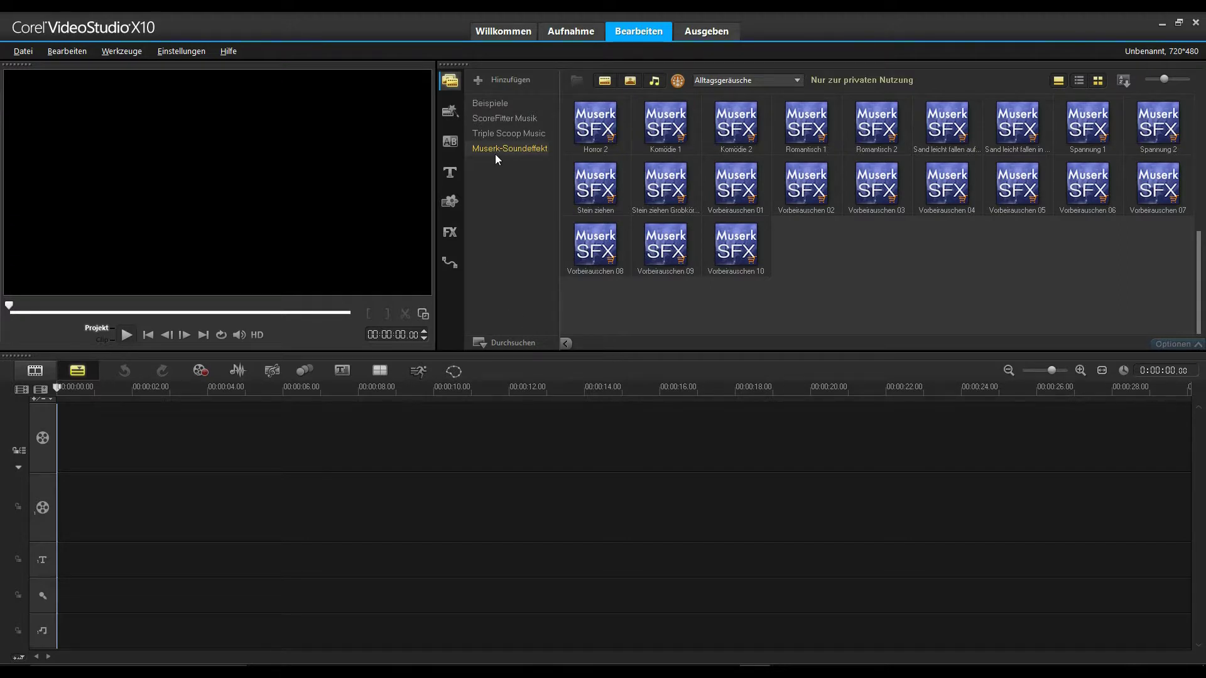
Step: Look through the instant project templates in every category from Anfang, Mittel and Ende through to Graffiti
click(58, 54)
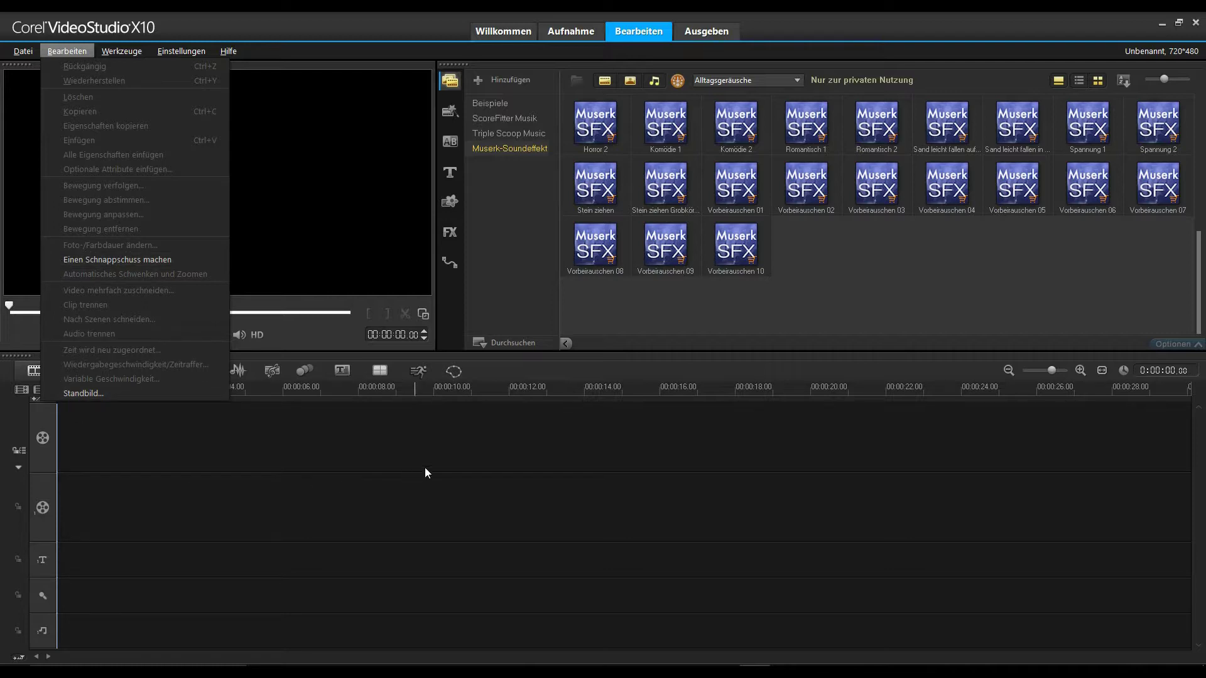
click(452, 114)
click(451, 112)
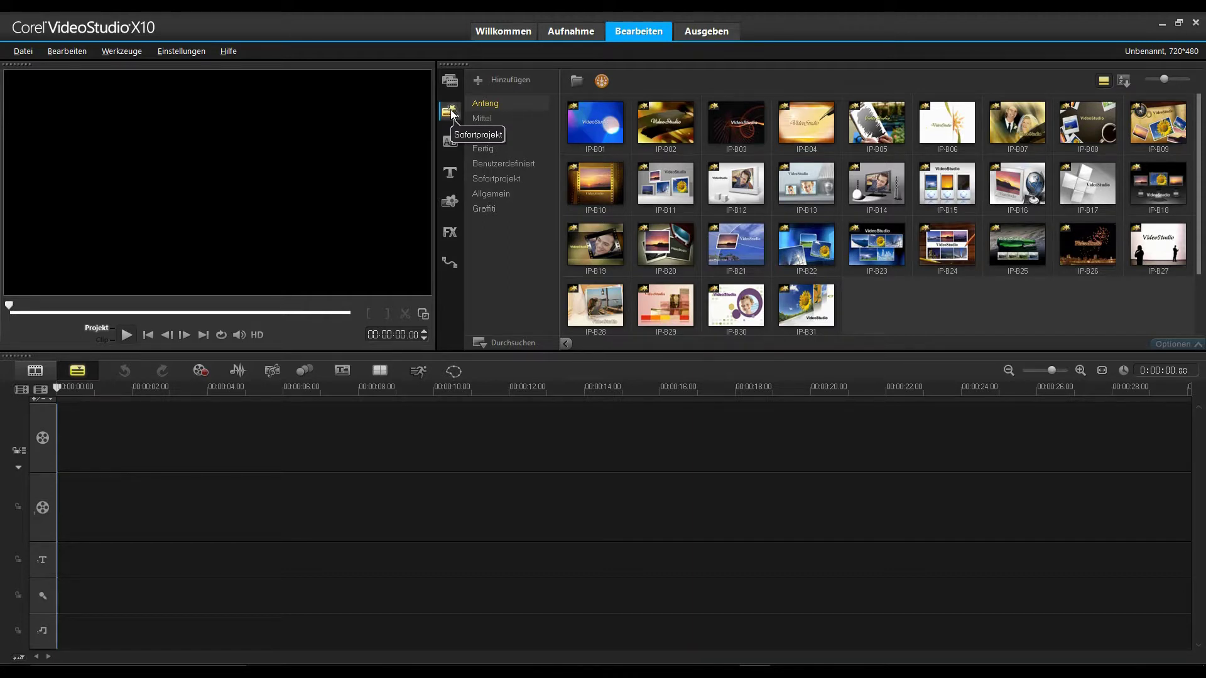
click(481, 118)
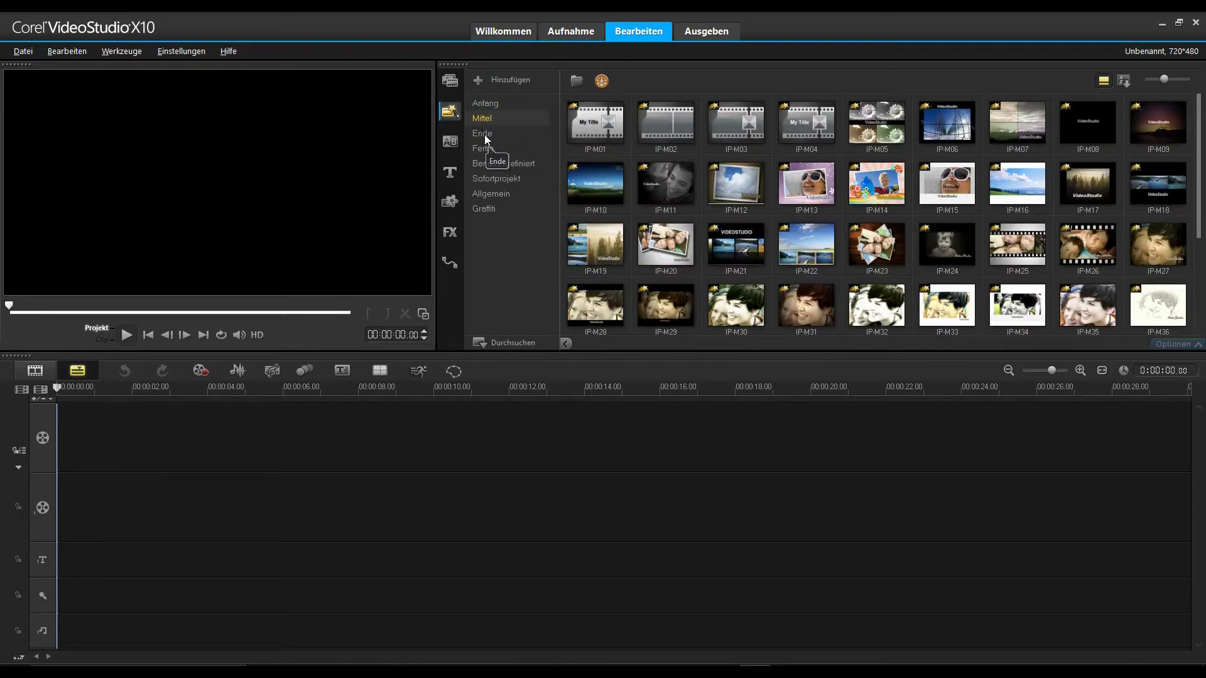
click(484, 135)
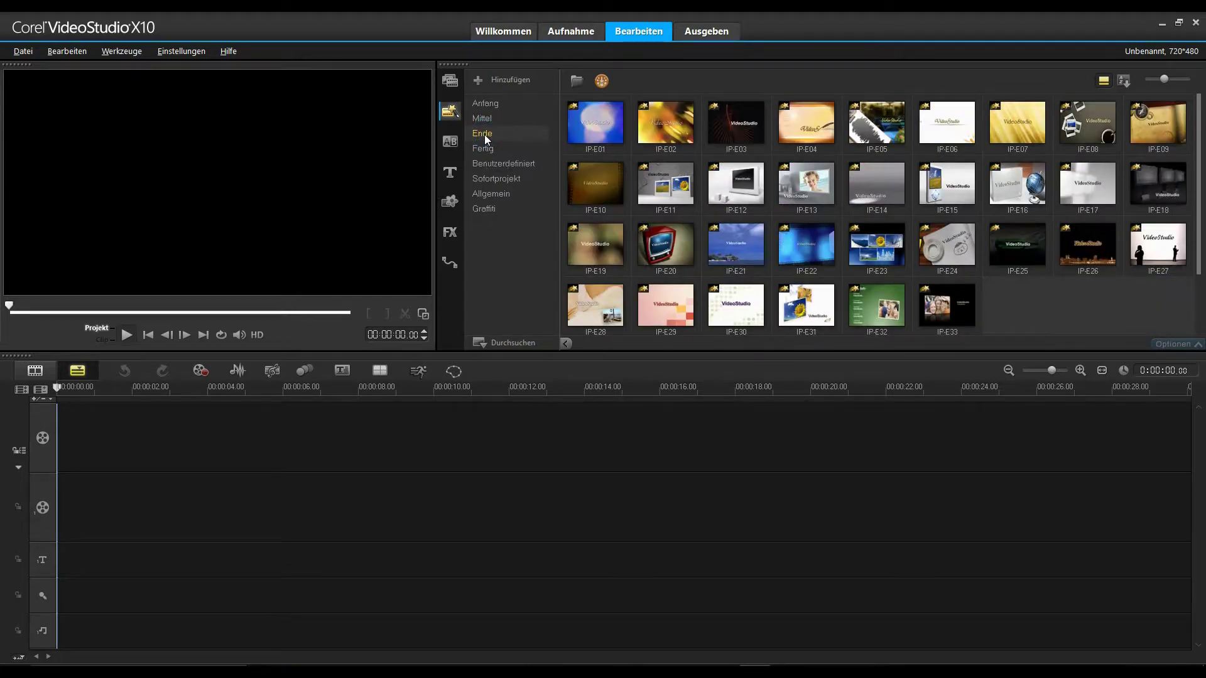
click(488, 149)
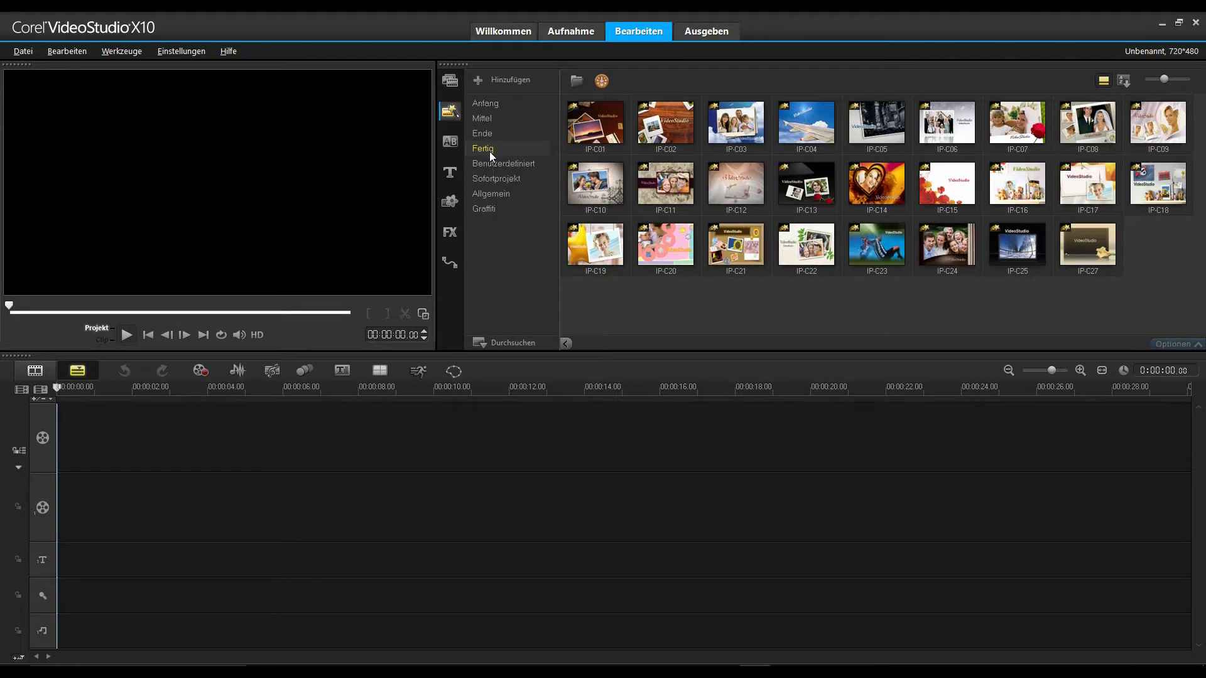
click(494, 165)
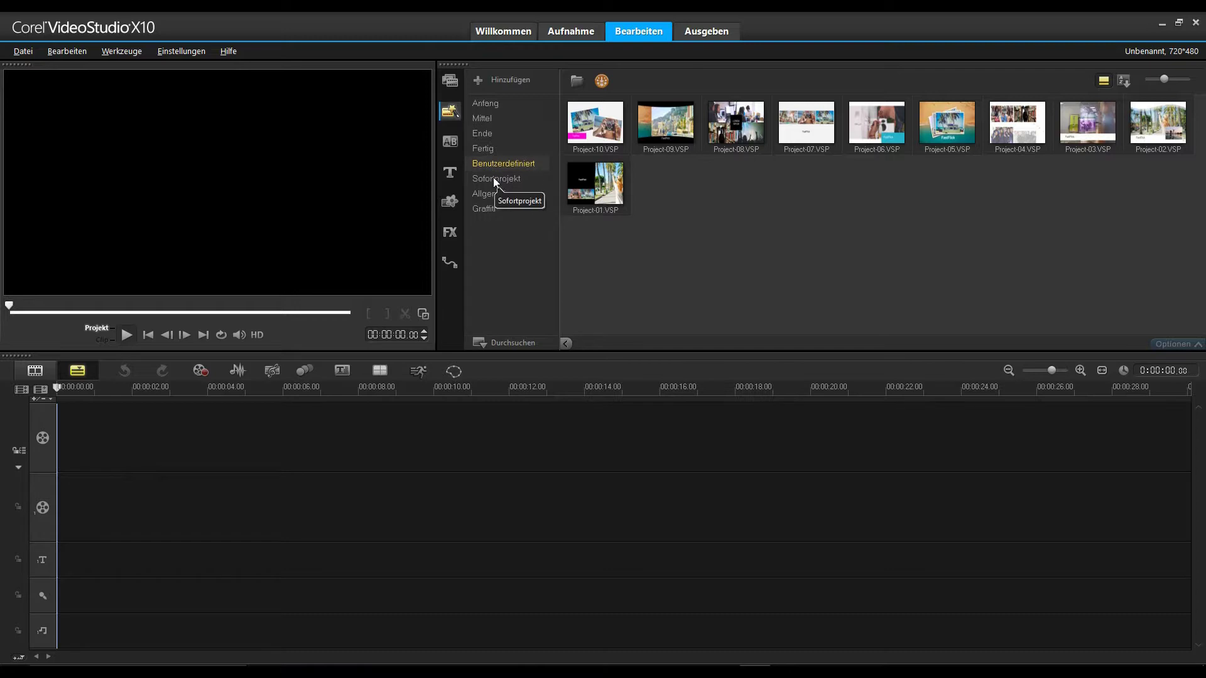
click(494, 180)
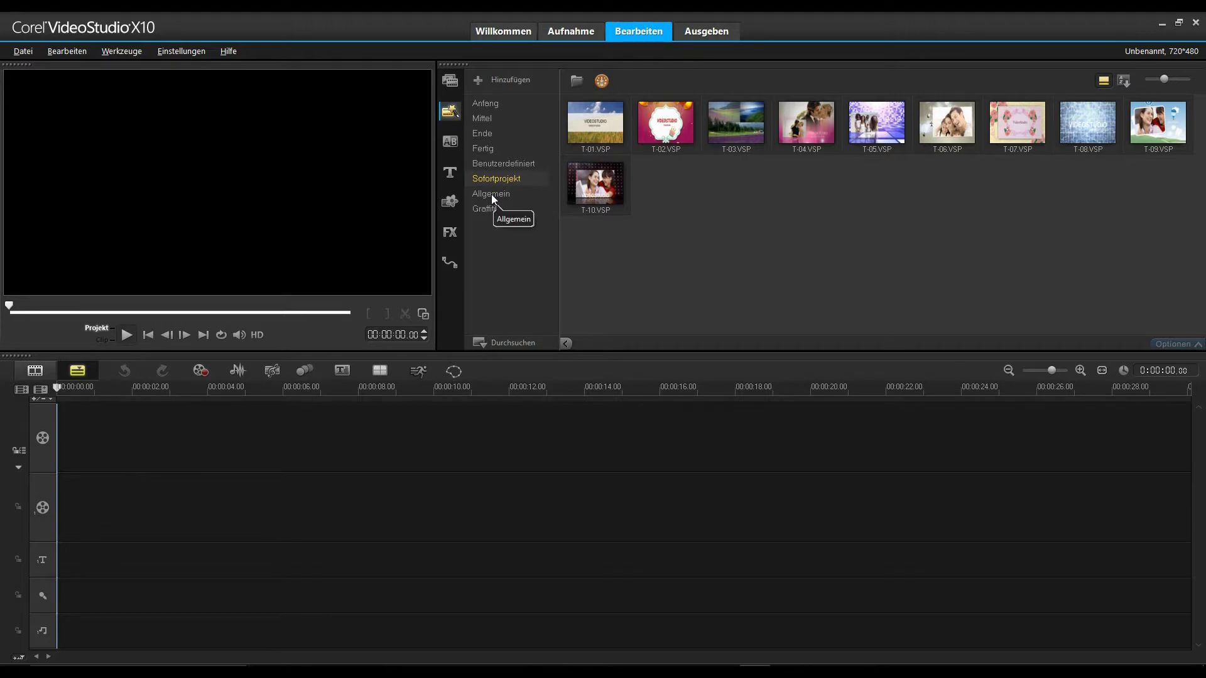
click(491, 194)
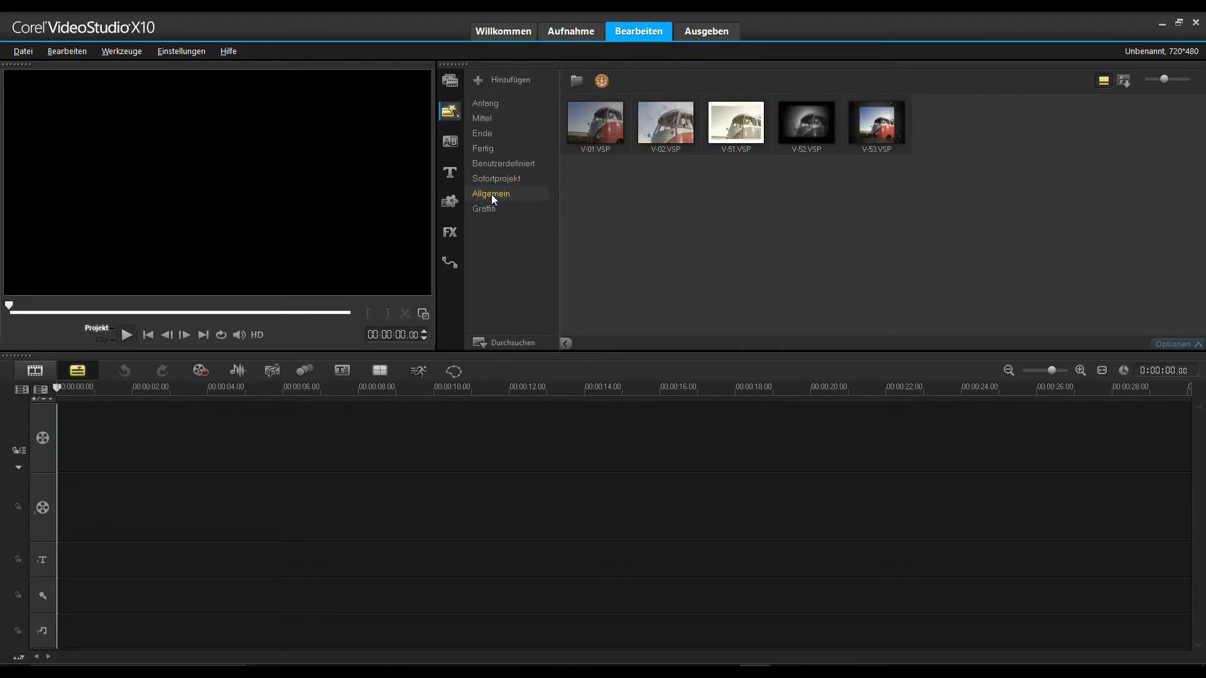
click(489, 208)
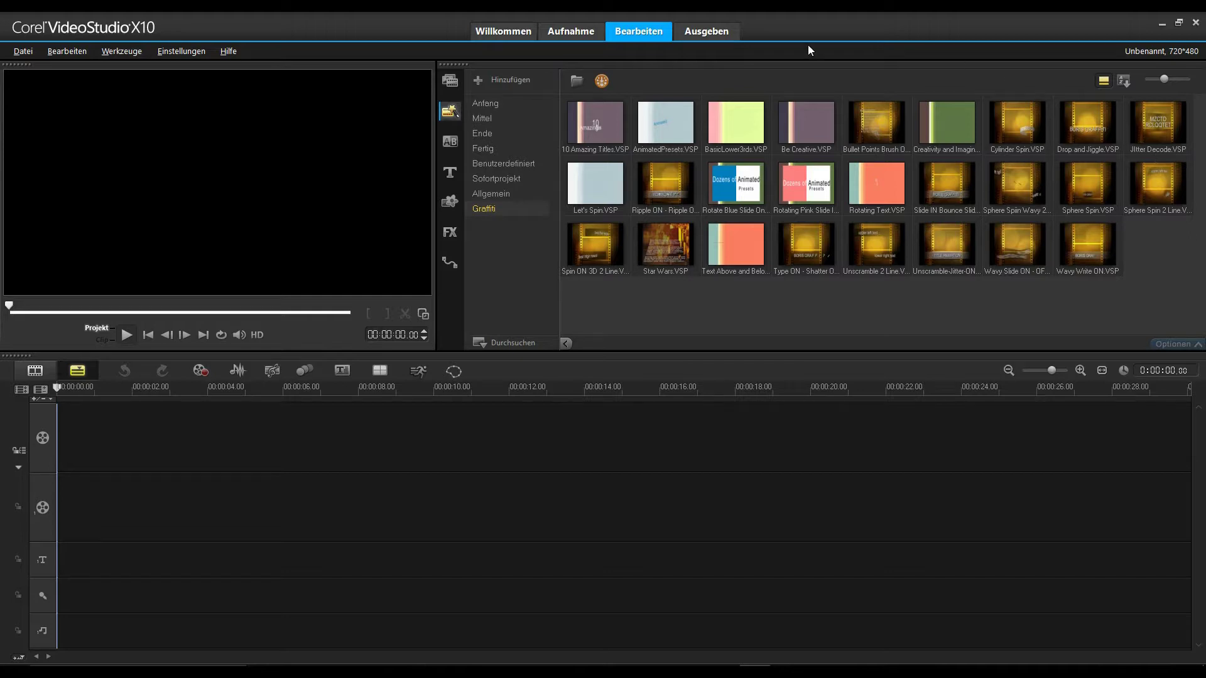
Step: Look through the complete transitions collection, and examine the title presets and their folder choices
click(444, 142)
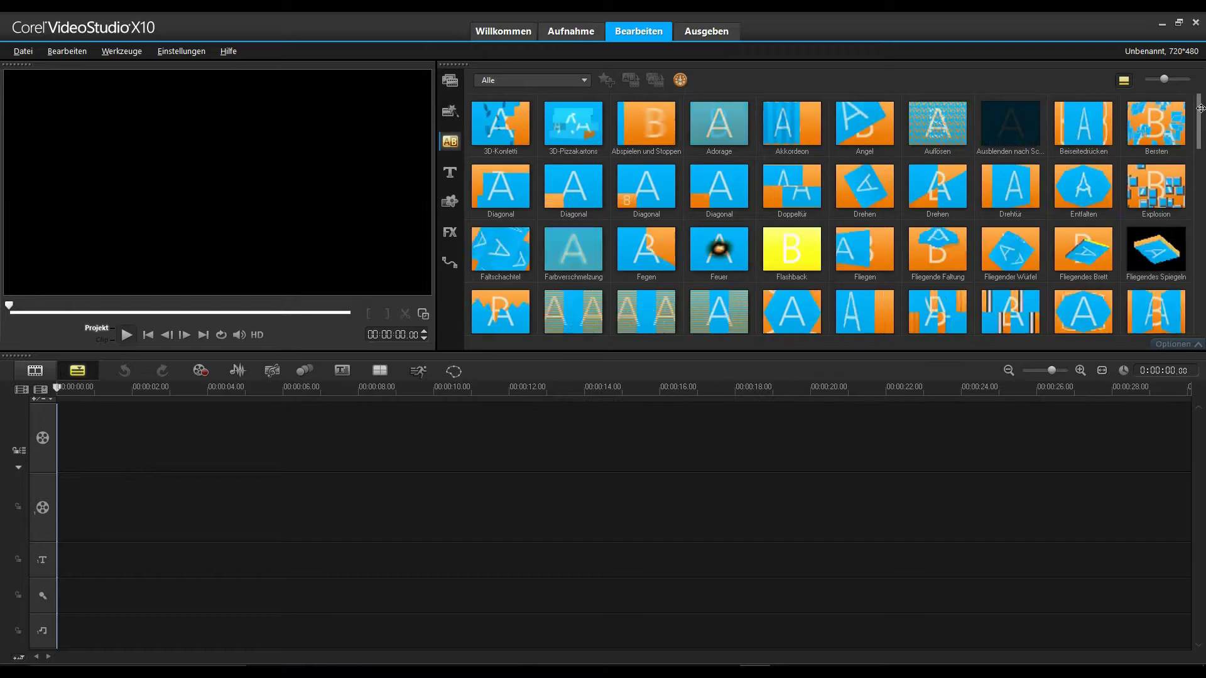
drag(1200, 107, 1197, 288)
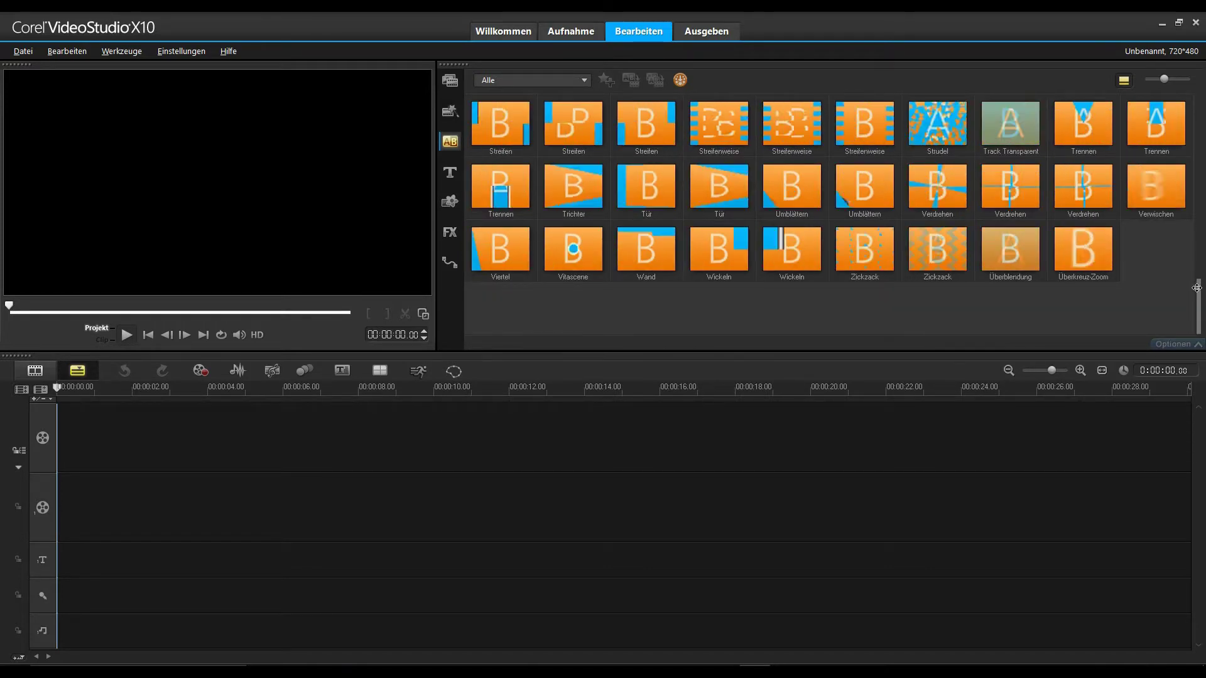
click(449, 174)
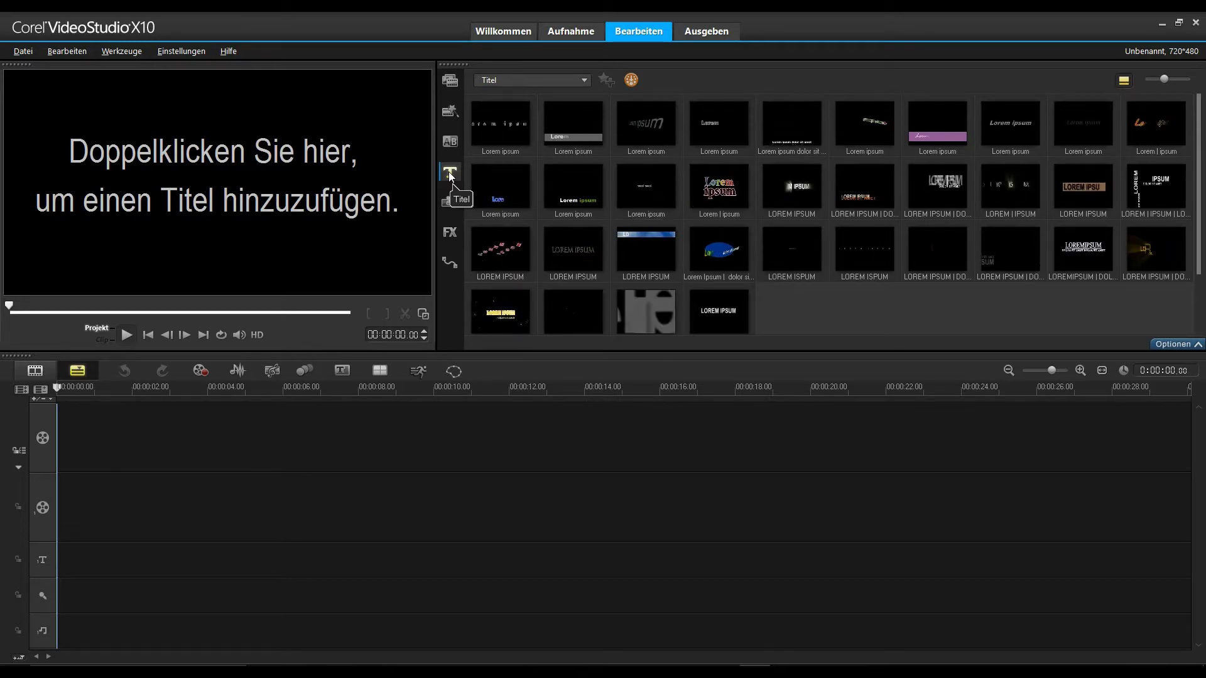
click(586, 81)
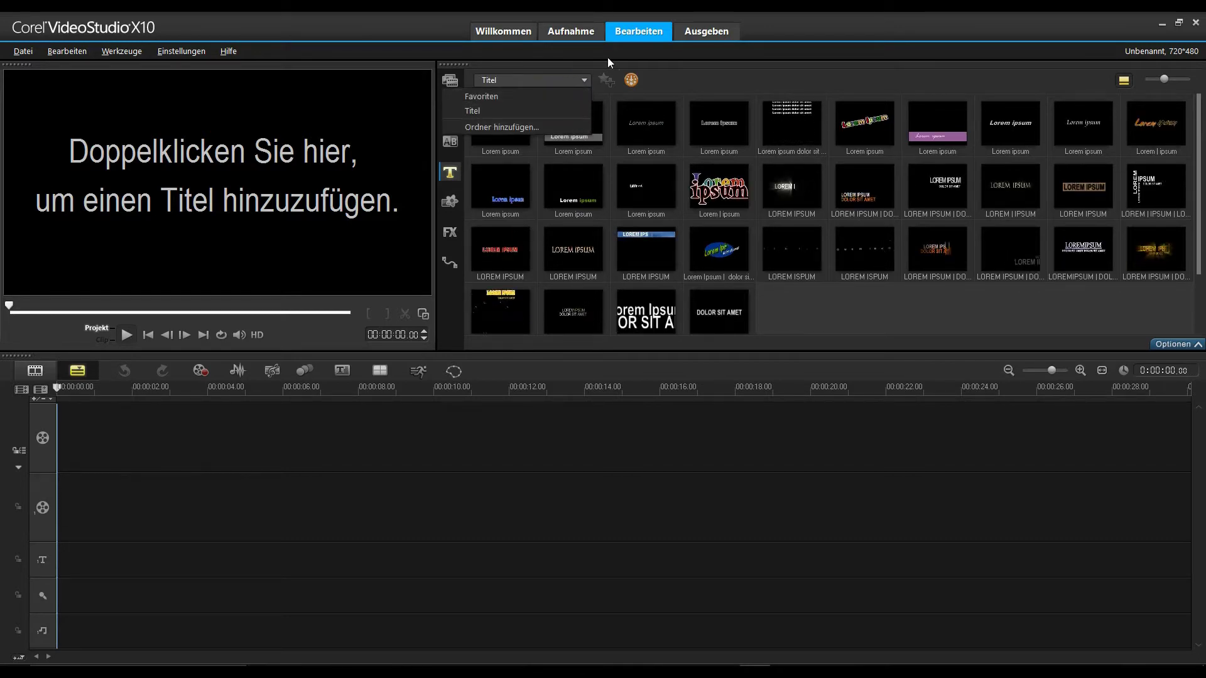
click(718, 73)
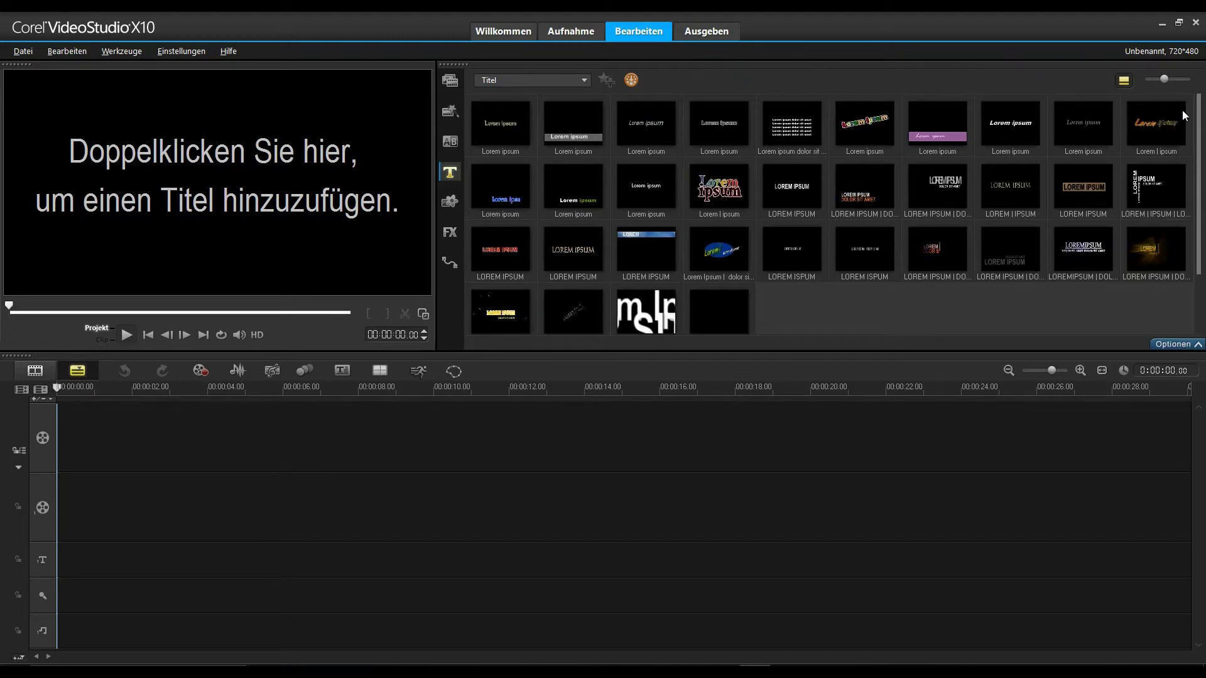
scroll(1196, 125, down, 1)
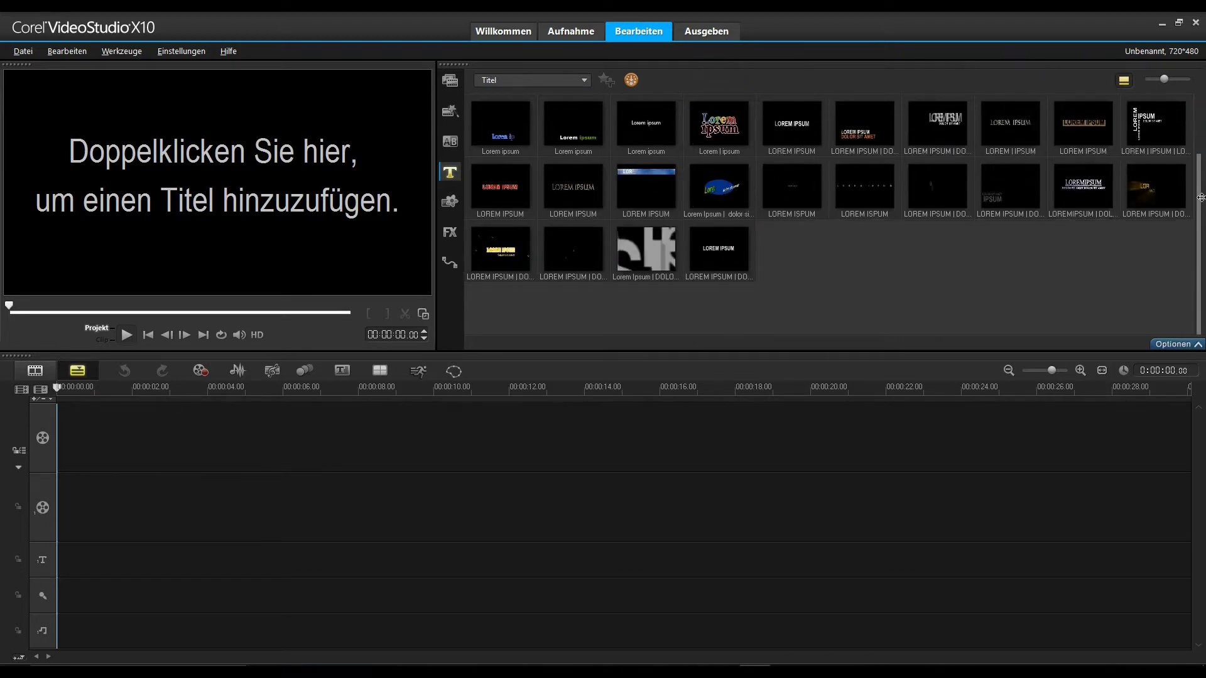
scroll(1196, 197, up, 1)
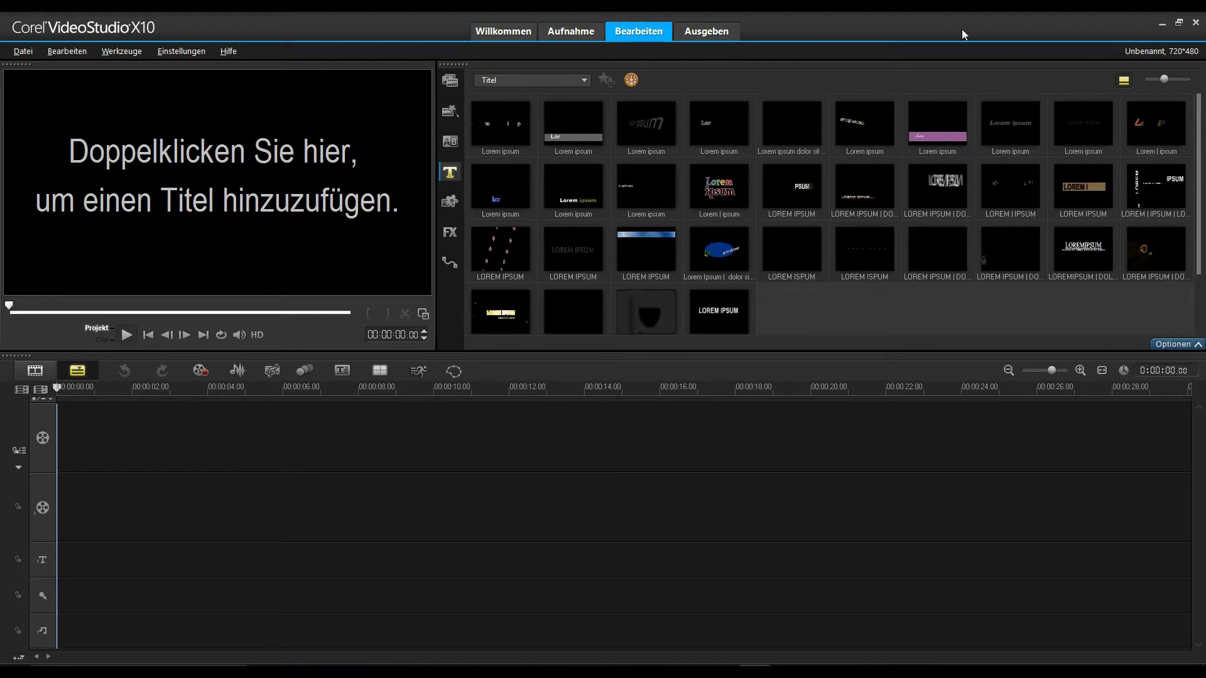
Step: View the Farbmuster graphics and look through the complete collection of video filters
click(445, 203)
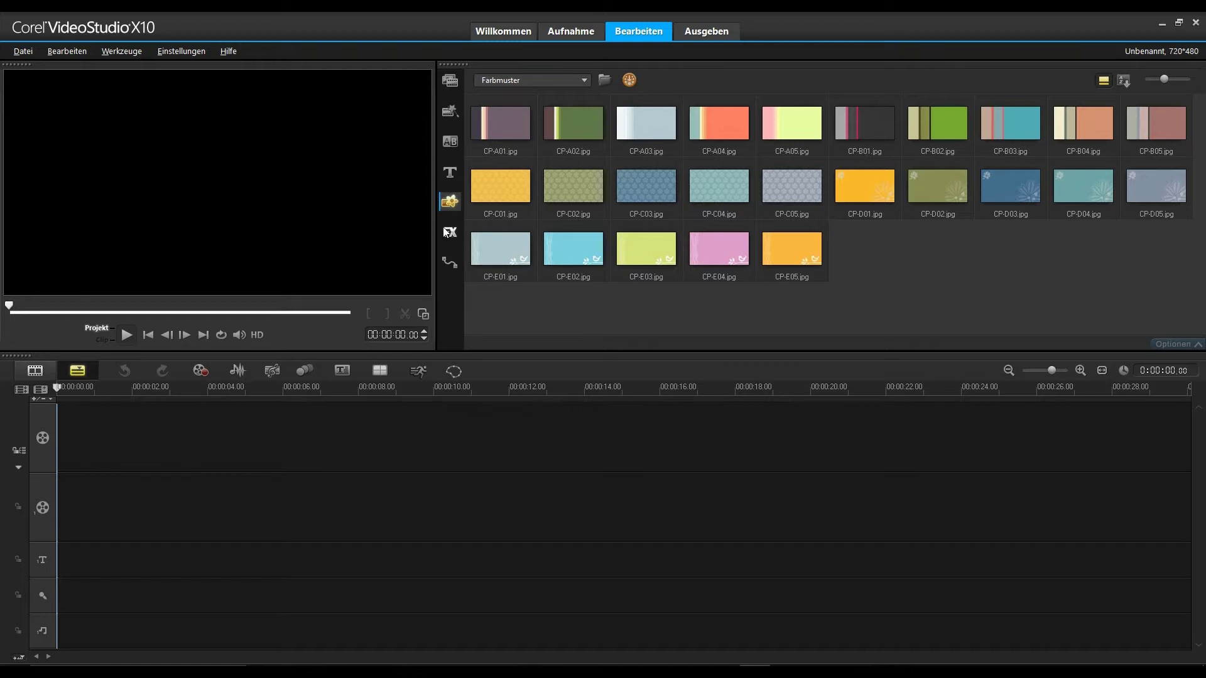
click(449, 233)
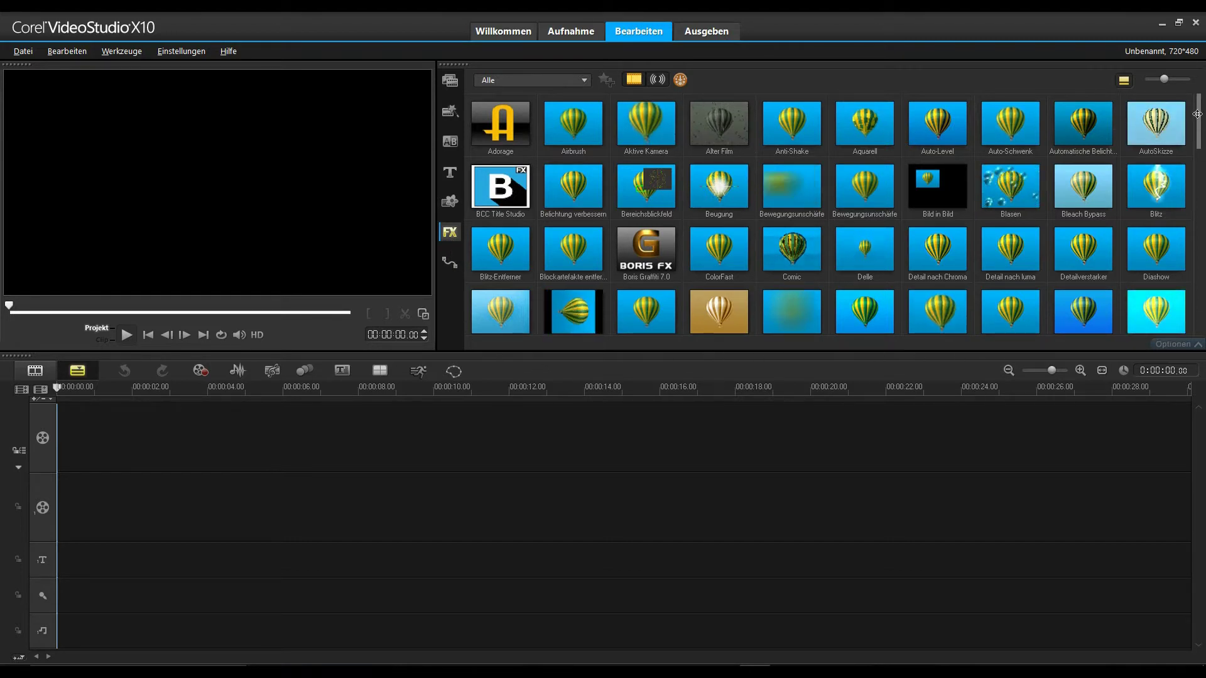
drag(1200, 133, 1201, 307)
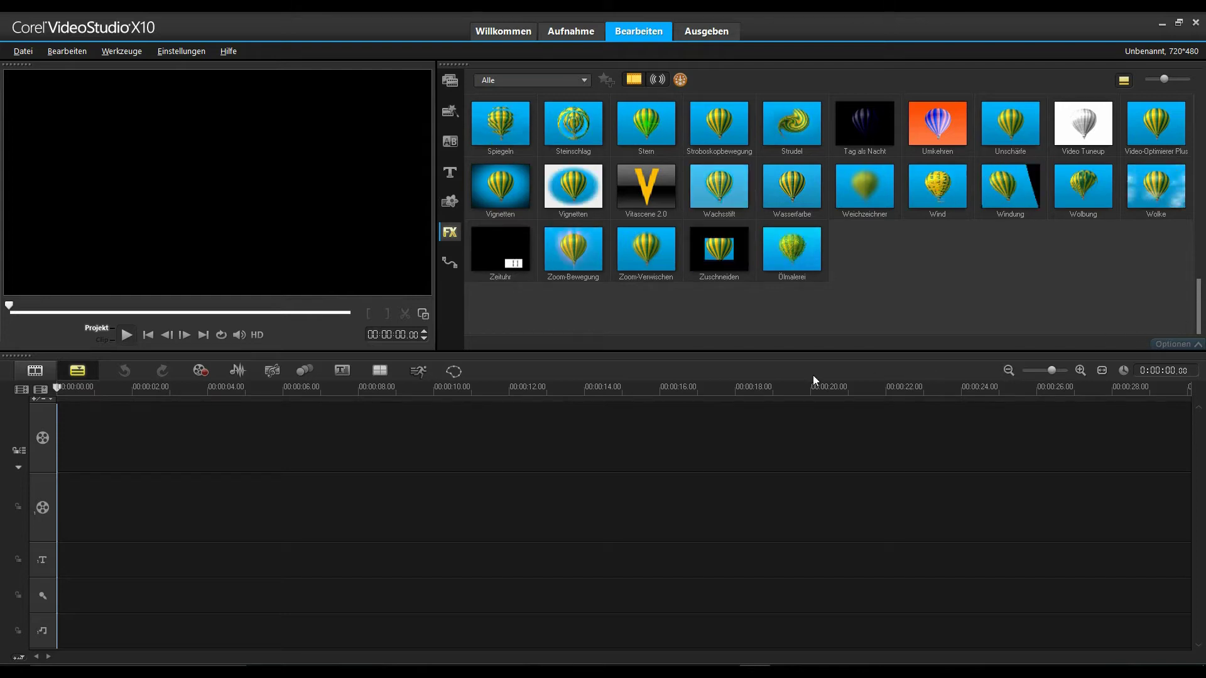
Step: View the motion path presets in the Einfach and Benutzerdefiniert folders
click(447, 264)
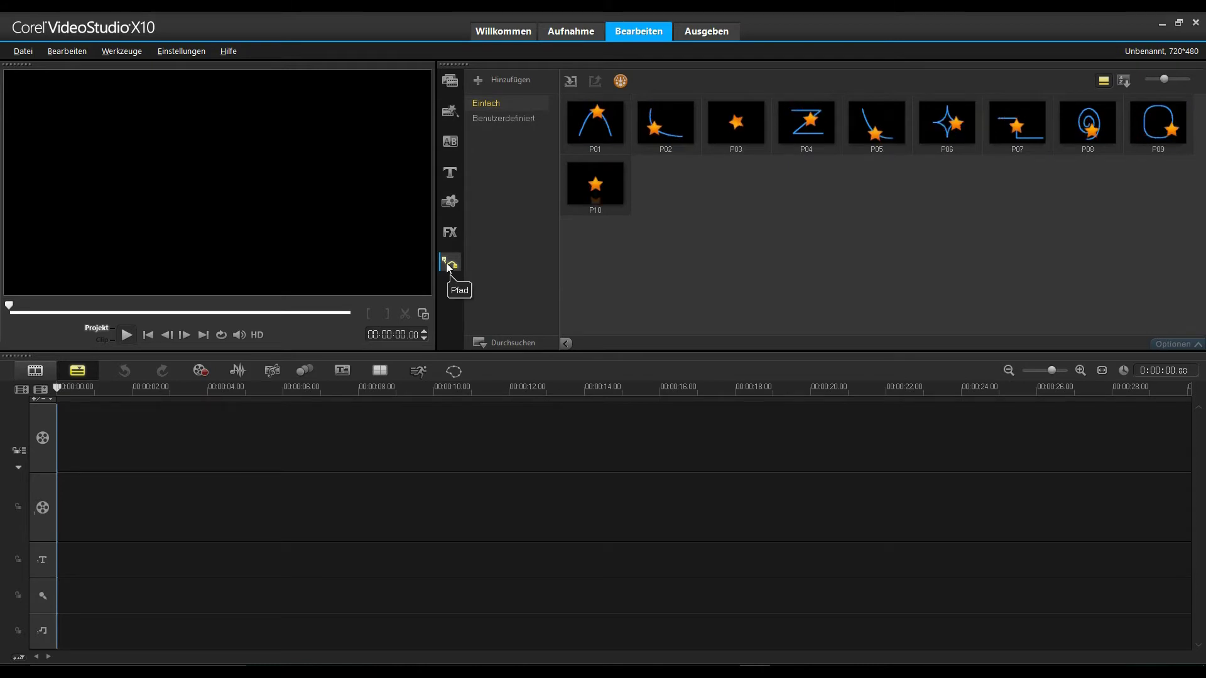
click(506, 119)
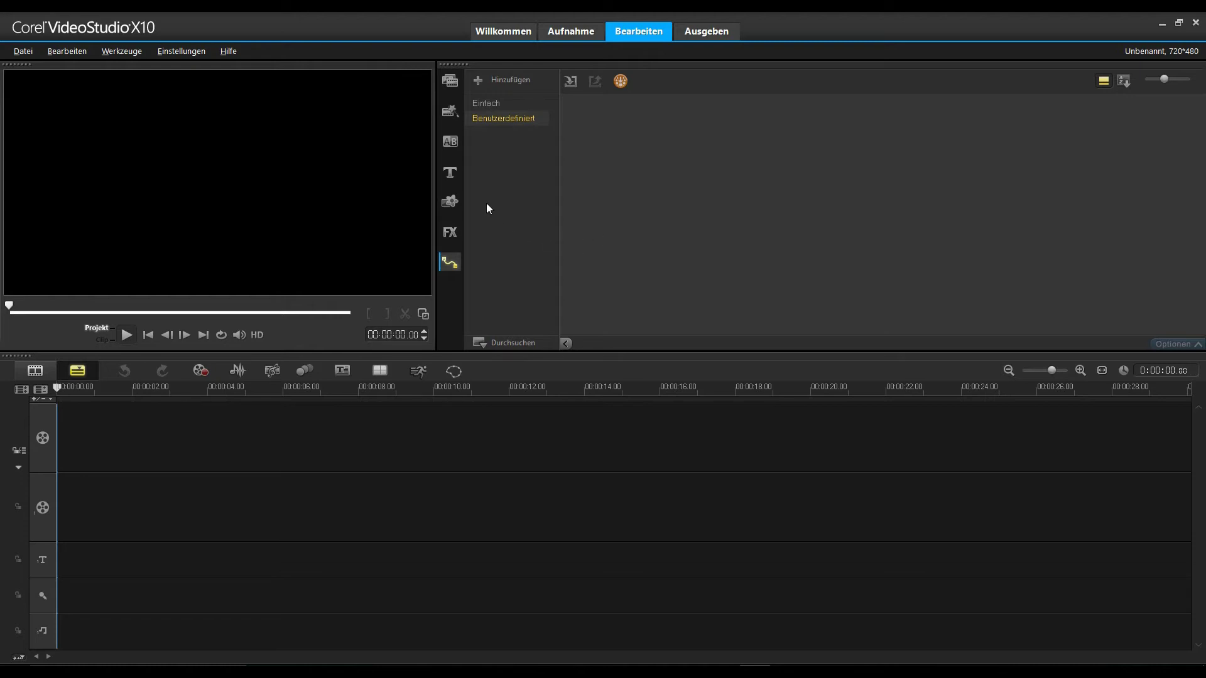
Step: Show the Beispiele media folder, view its clips as a detailed list, and return to the thumbnail view
click(448, 83)
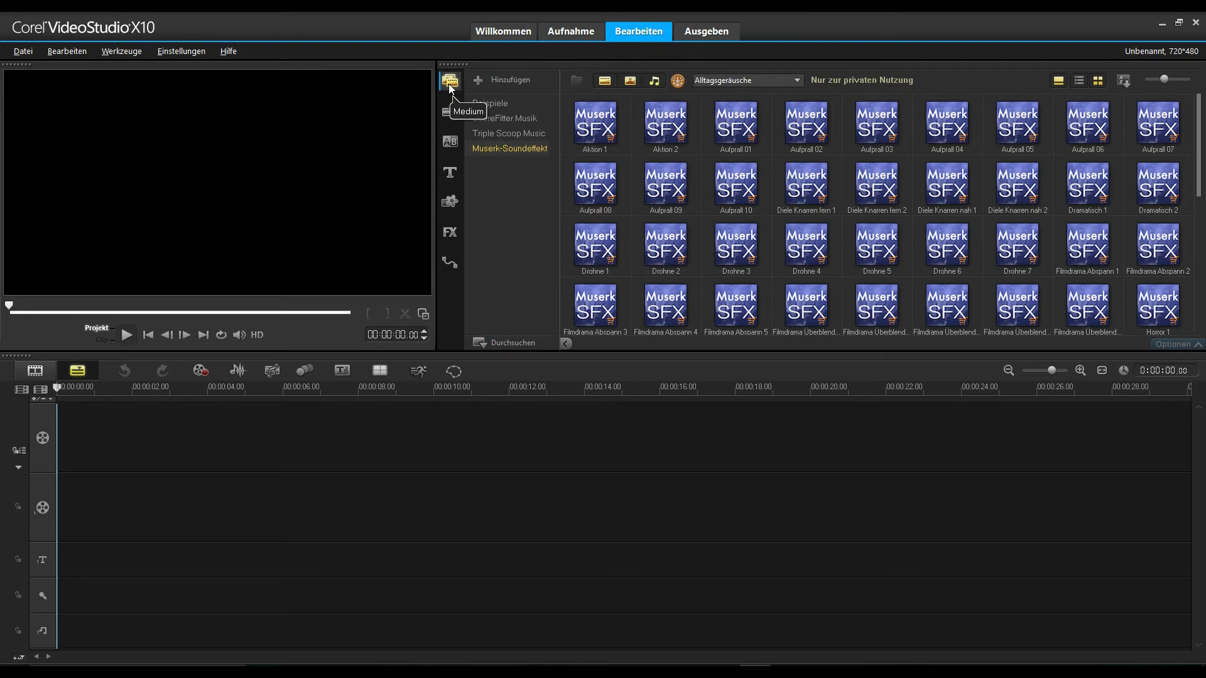
click(495, 103)
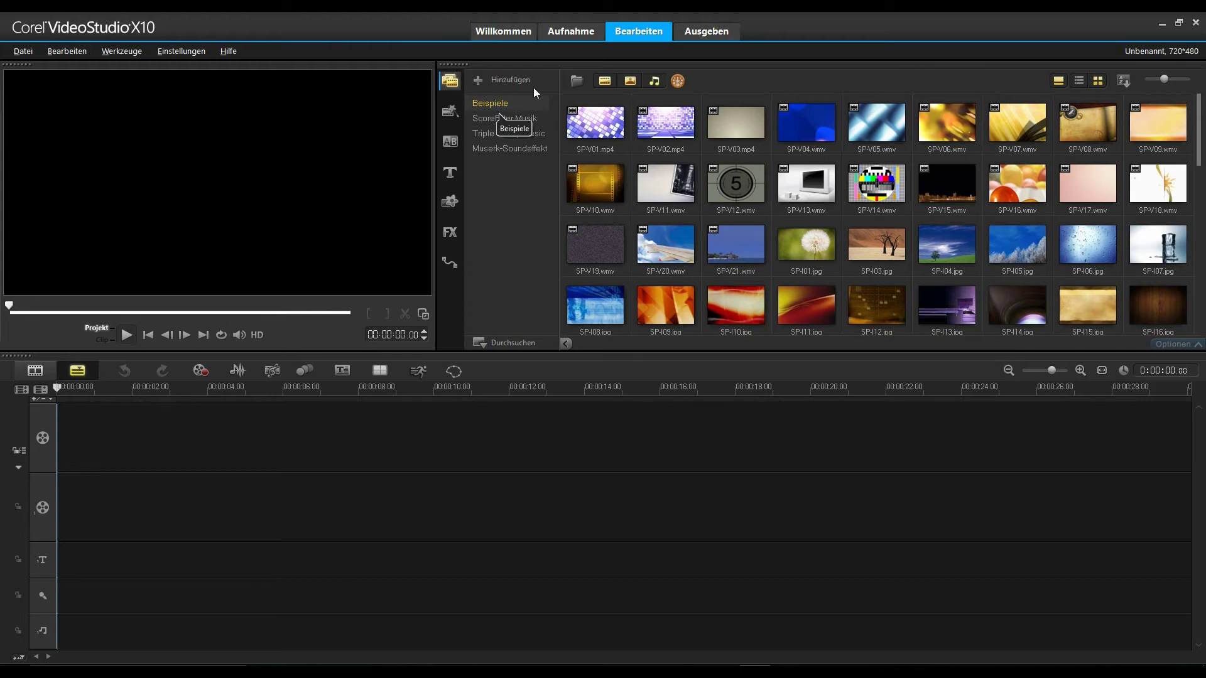
click(1078, 81)
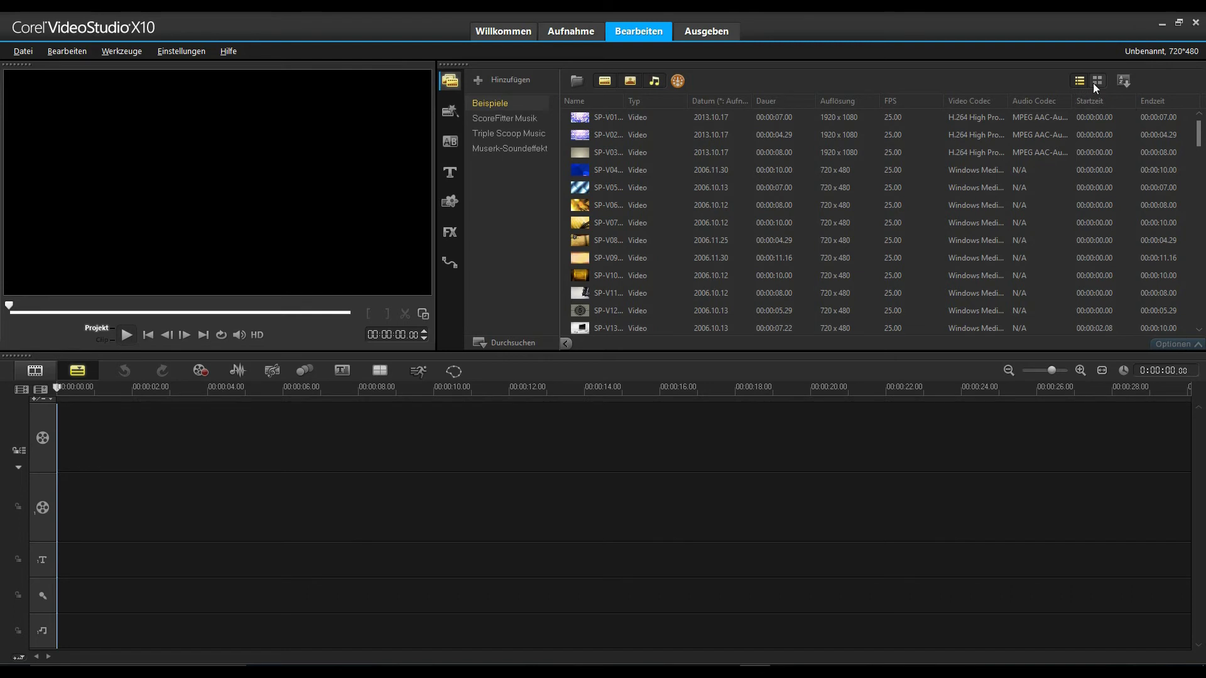
click(1096, 82)
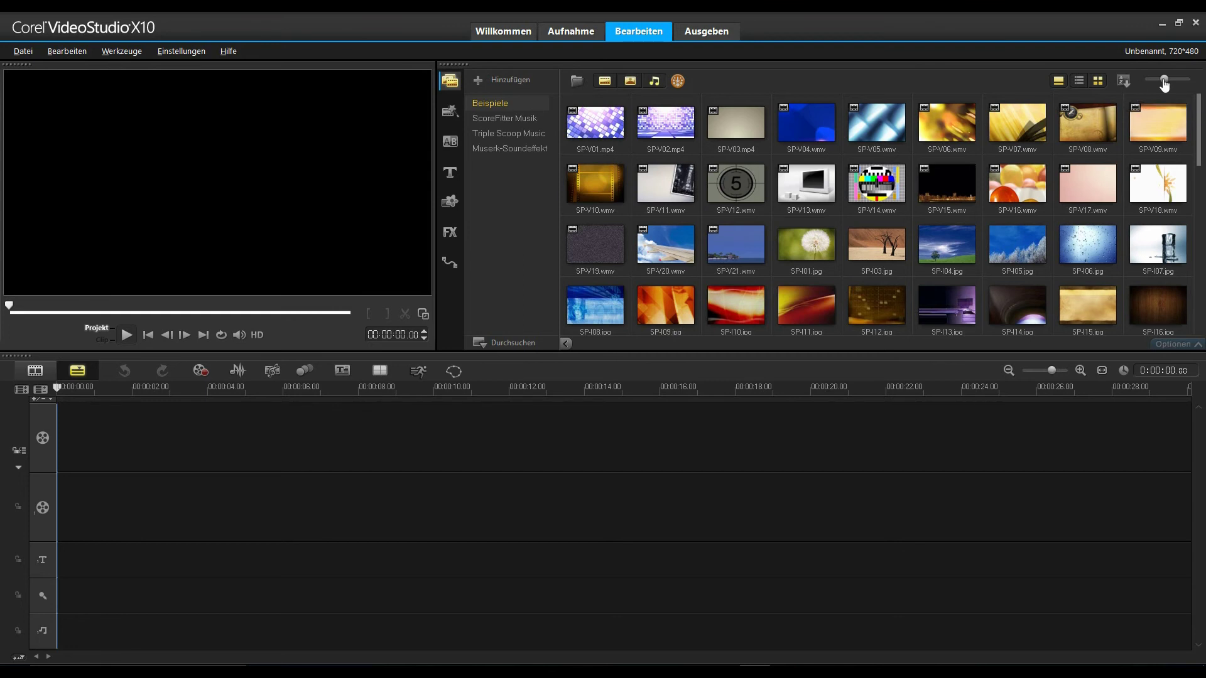
Step: Slightly enlarge the thumbnails of the sample clips in the media library
scroll(1164, 84, down, 1)
mouse_move(1165, 84)
mouse_down()
mouse_move(1153, 84)
mouse_move(1188, 84)
mouse_move(1174, 86)
mouse_up()
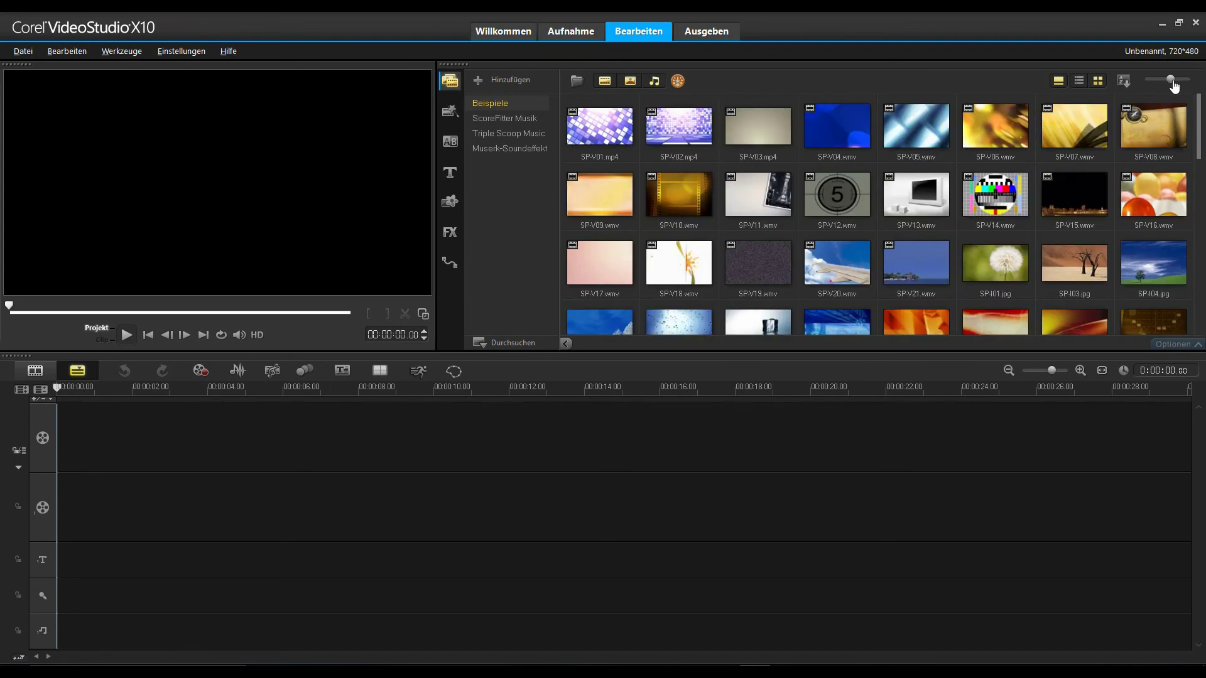